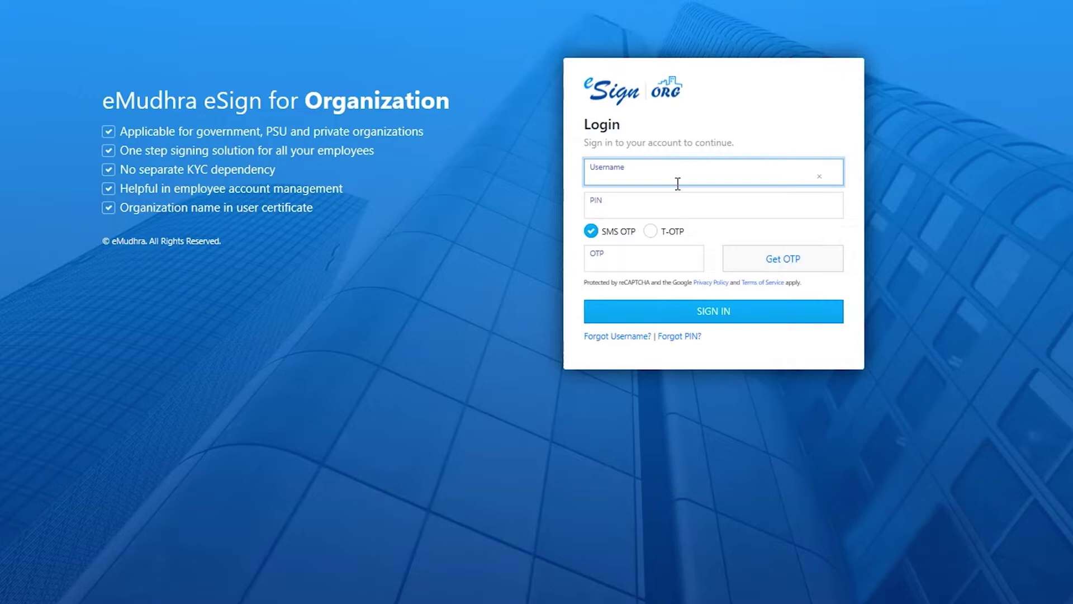
- Sign in with the account's username e-mail, PIN and the one-time code sent by SMS
click(651, 206)
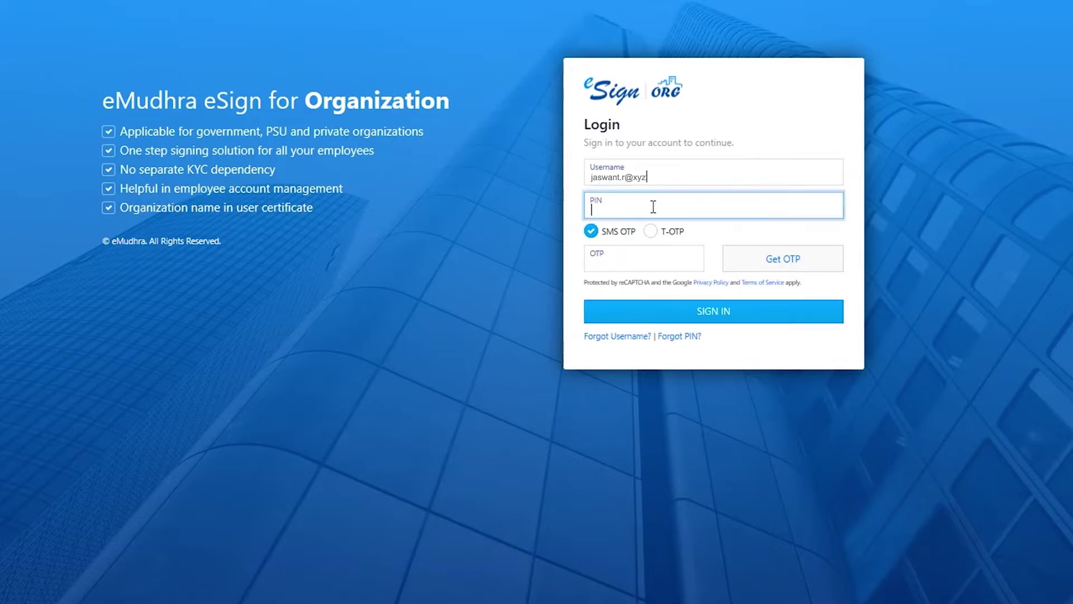
text(******)
click(731, 260)
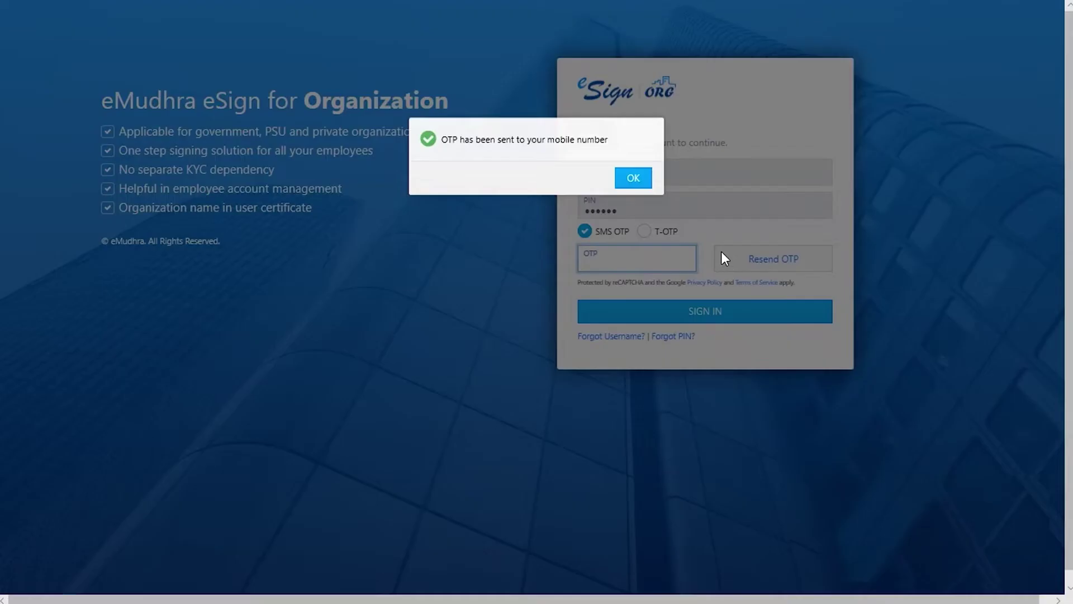
click(633, 178)
click(648, 263)
text(***)
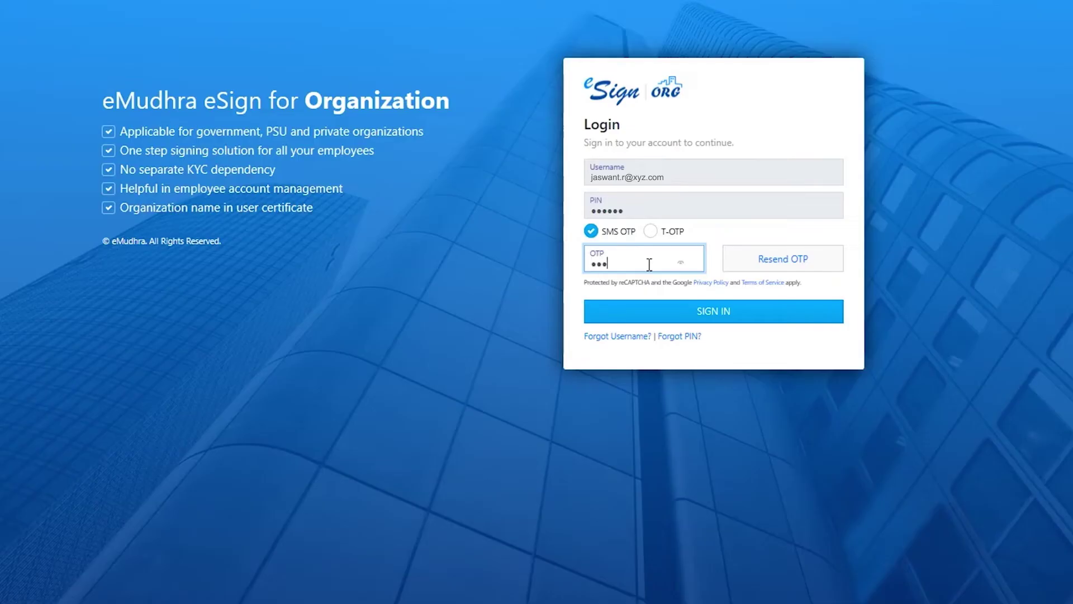
text(*)
click(676, 317)
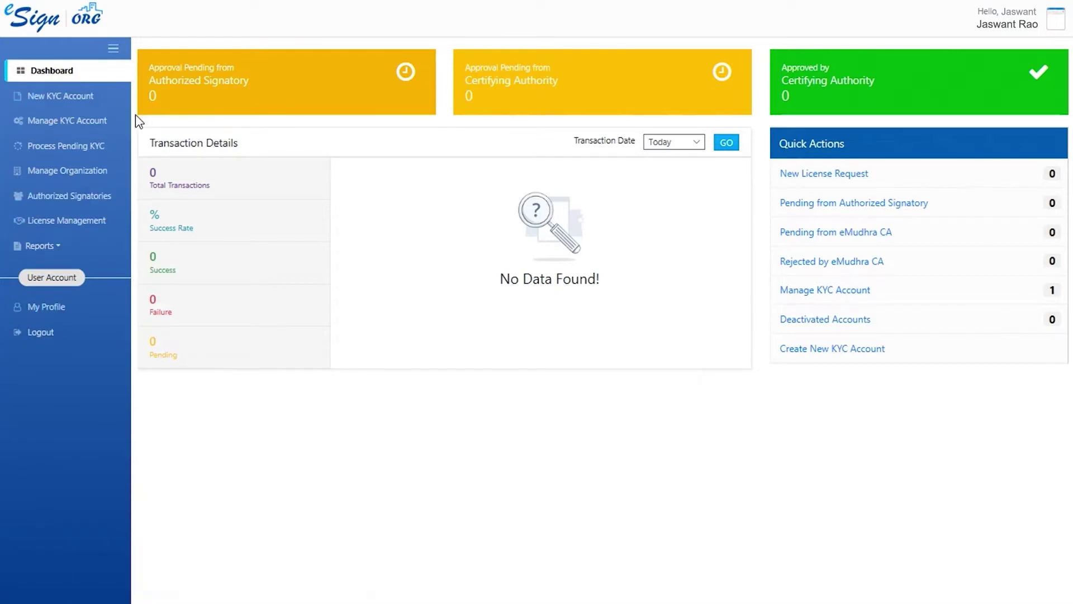
- Copy the unique account-creation URL from the Create New KYC Account page to the clipboard
click(61, 96)
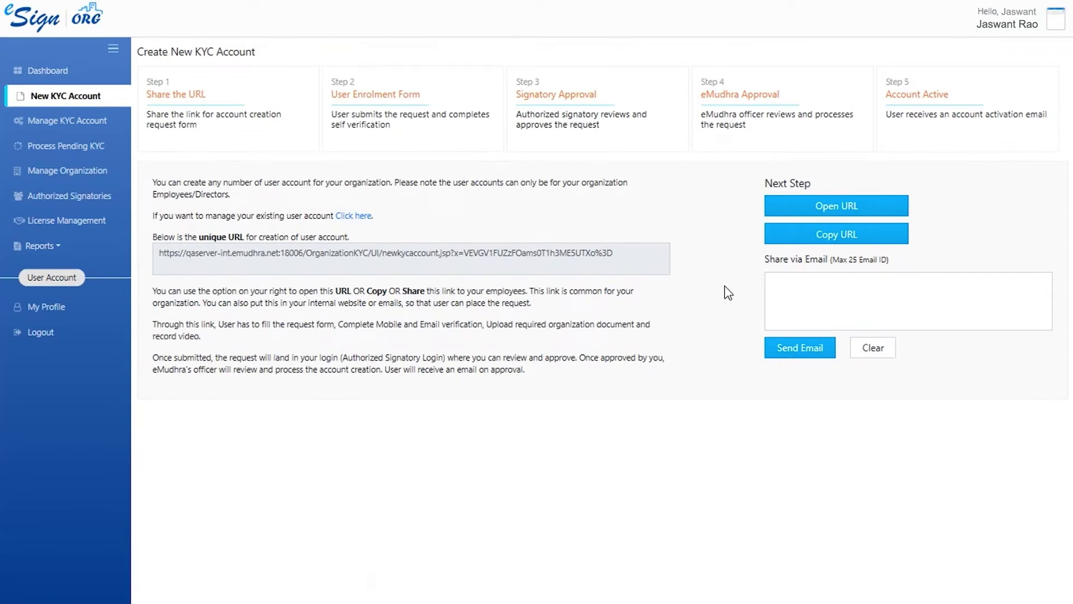
click(785, 241)
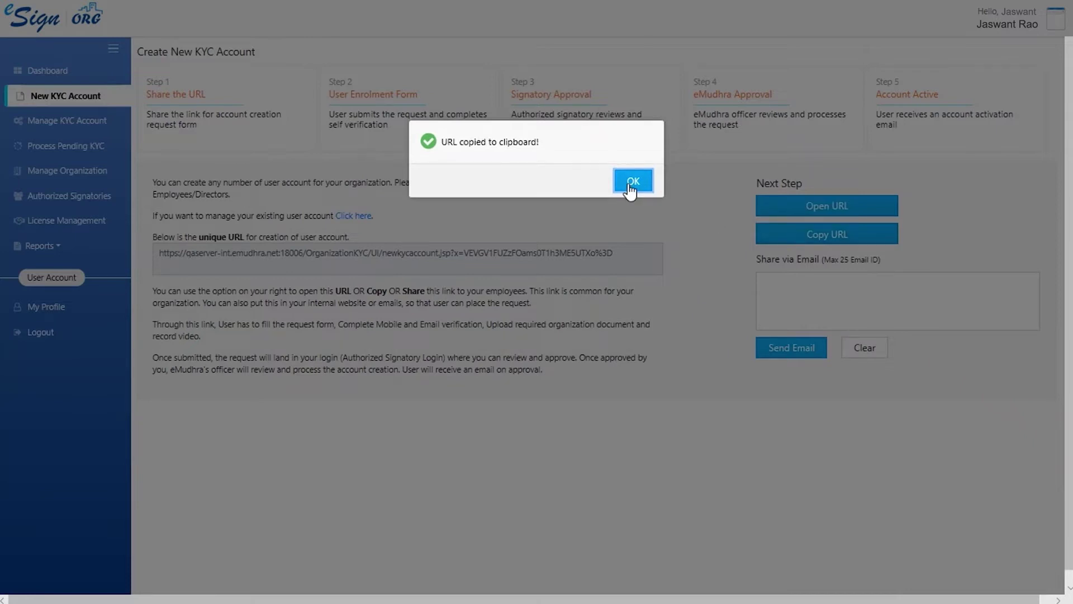
click(633, 182)
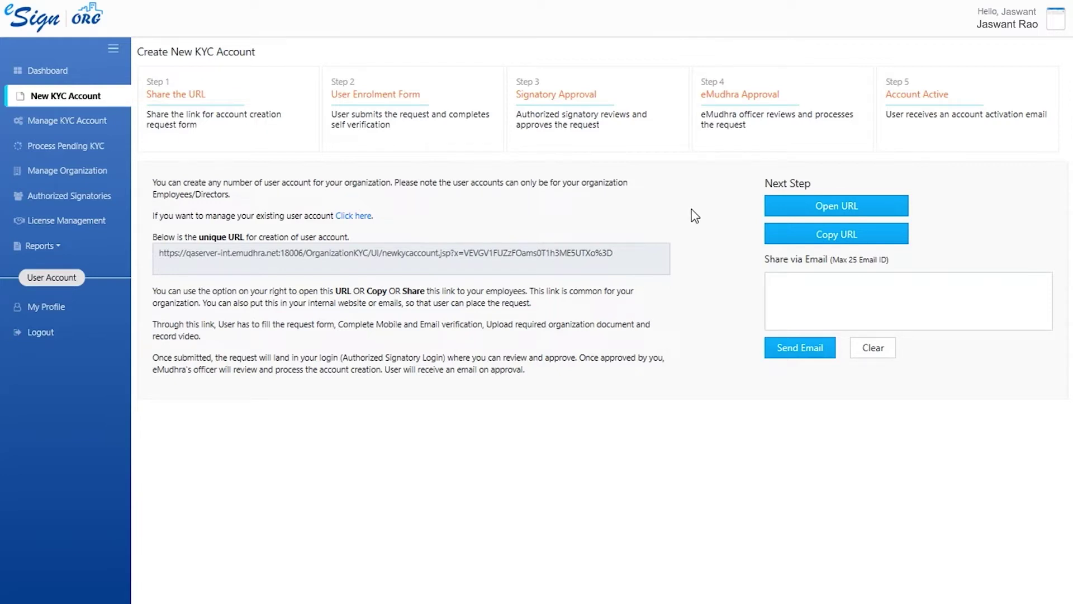
- Open the KYC Information of the one active account under Manage KYC Account
click(97, 129)
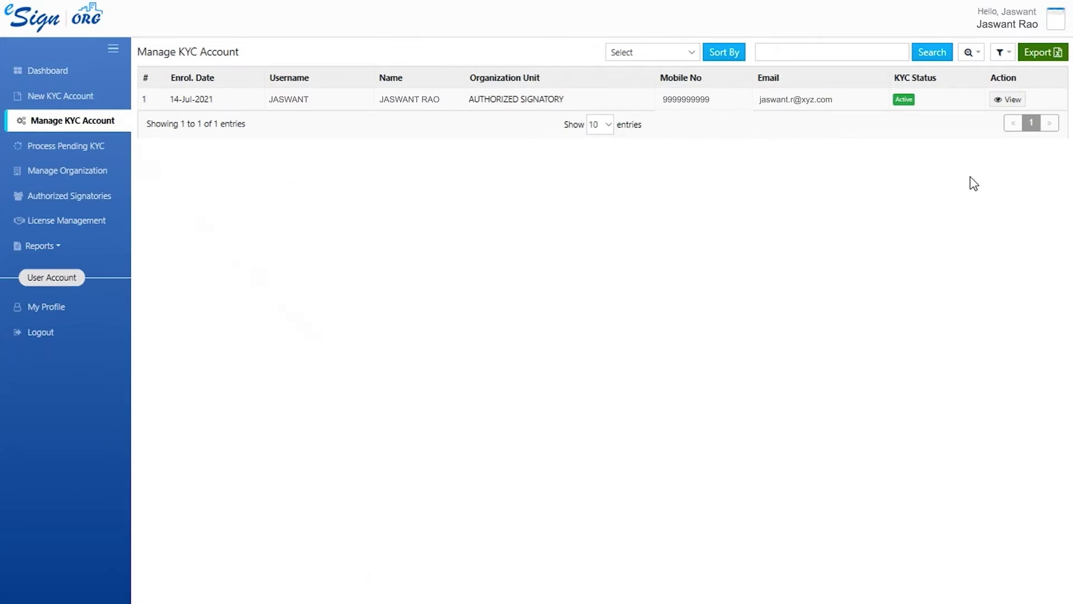
click(1006, 101)
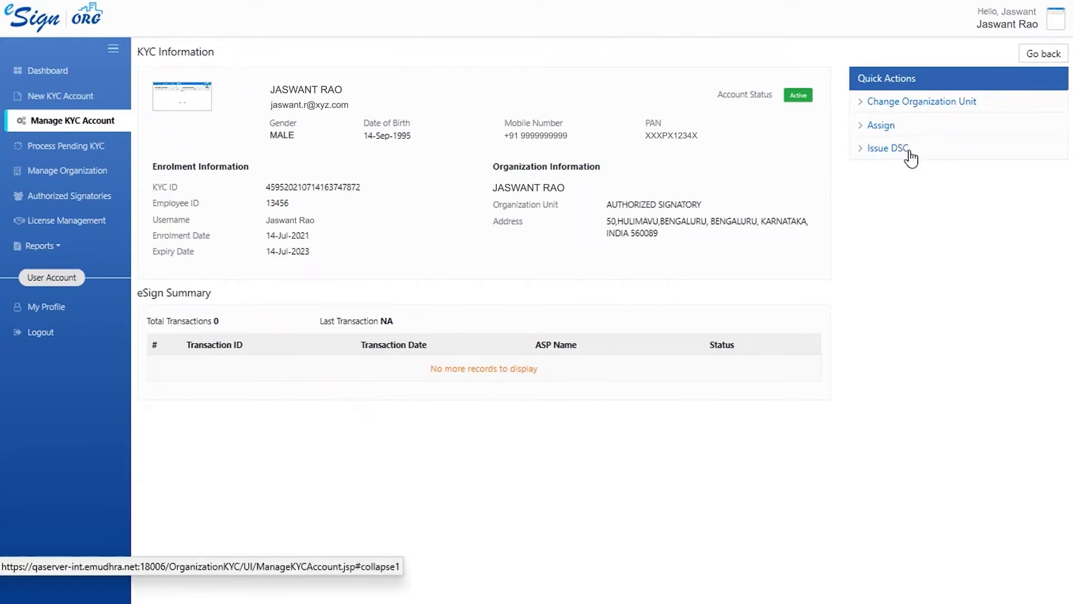
- Show the Process Pending KYC list, which has no pending records
click(107, 153)
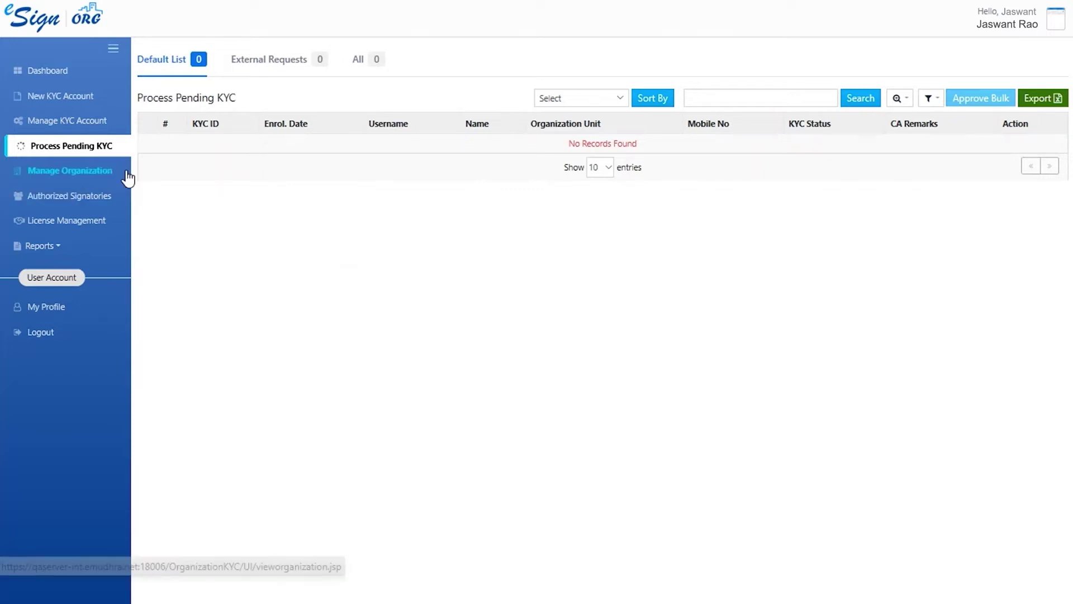
click(111, 179)
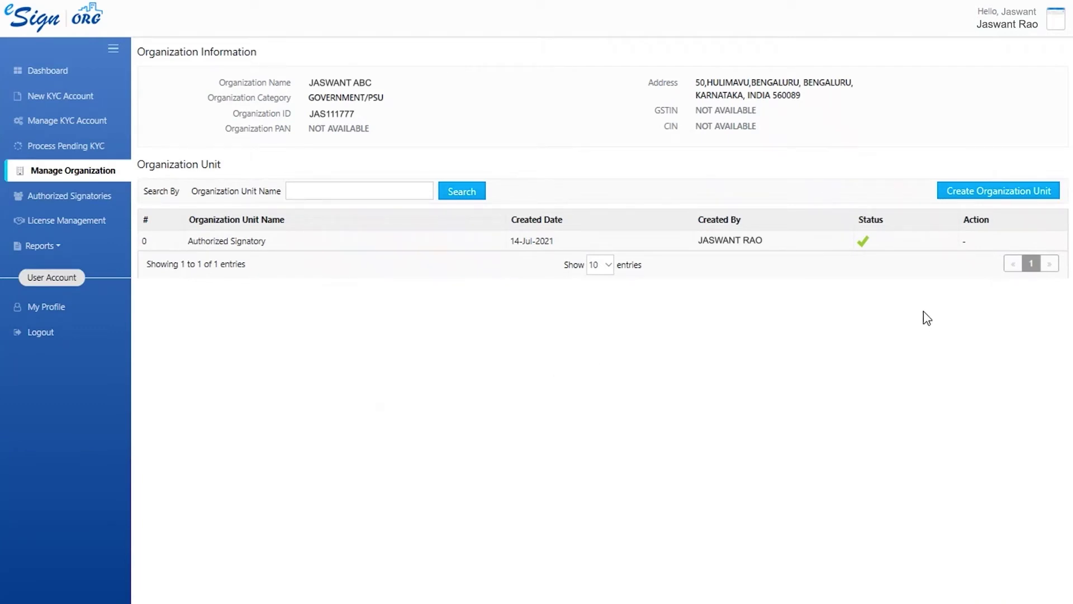
click(972, 193)
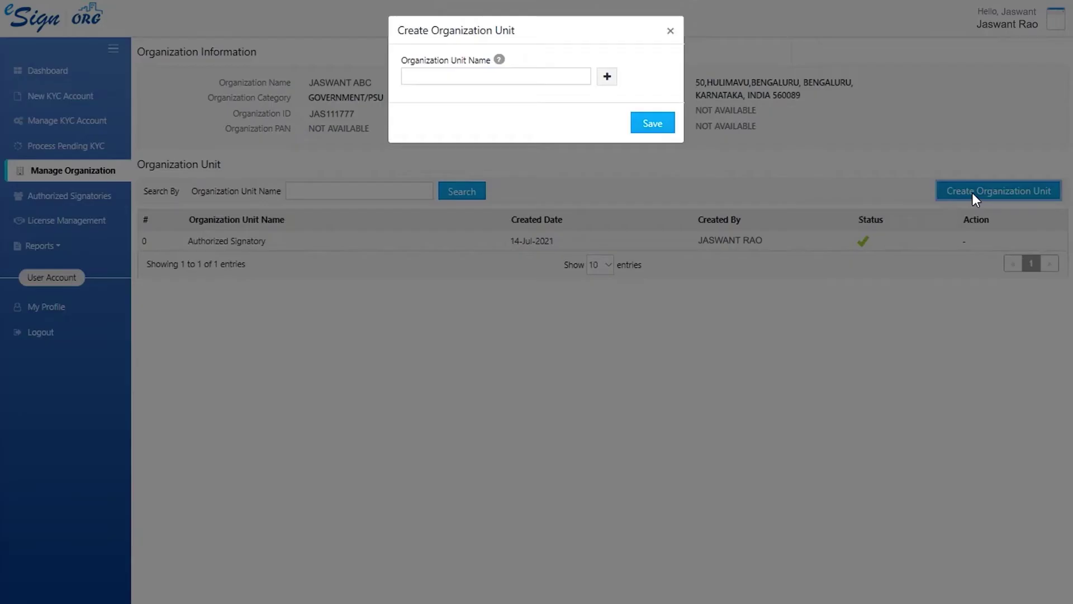
click(513, 76)
text(HR)
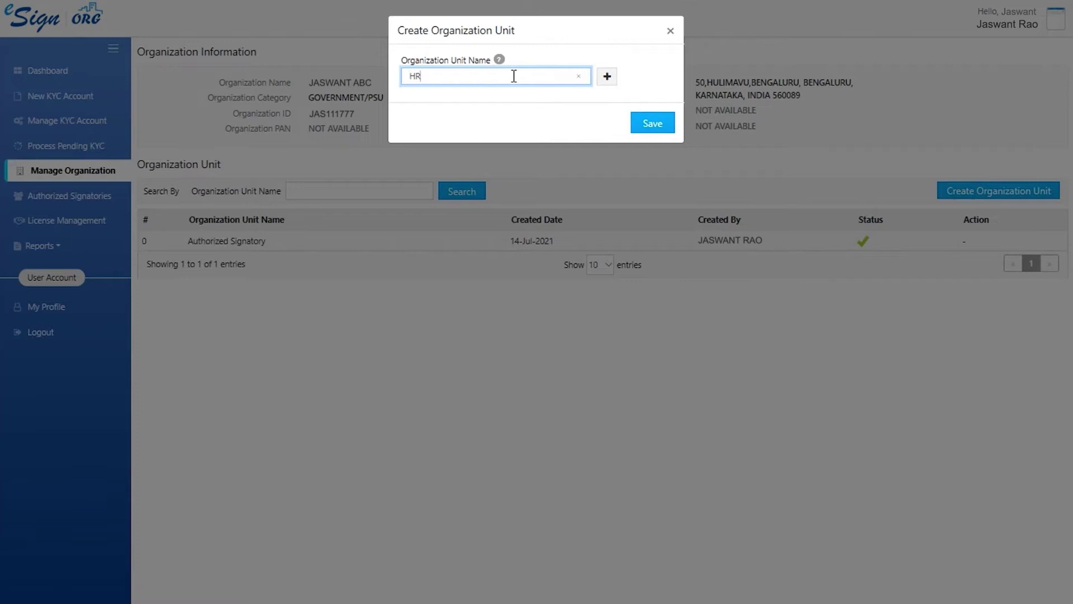
click(663, 131)
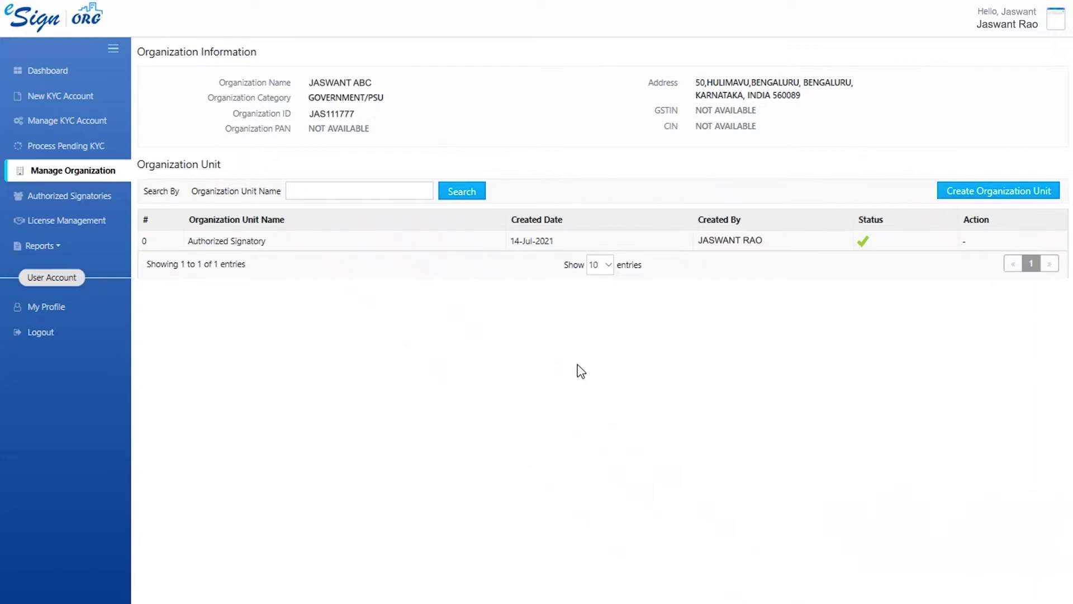
- Copy the authorized signatory creation link, then view License Management with no current licenses
click(59, 200)
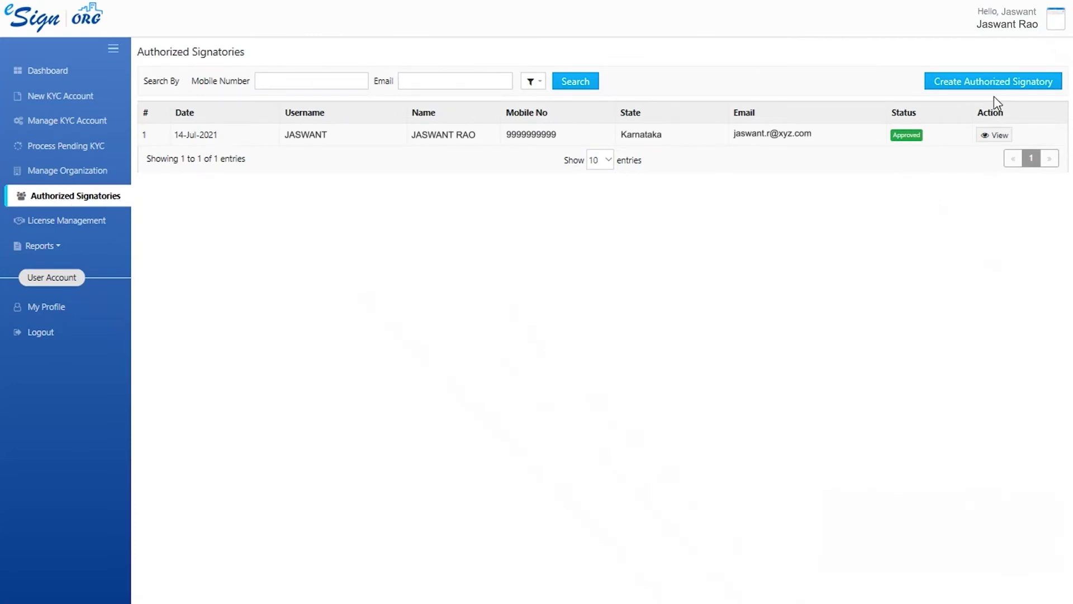
click(993, 82)
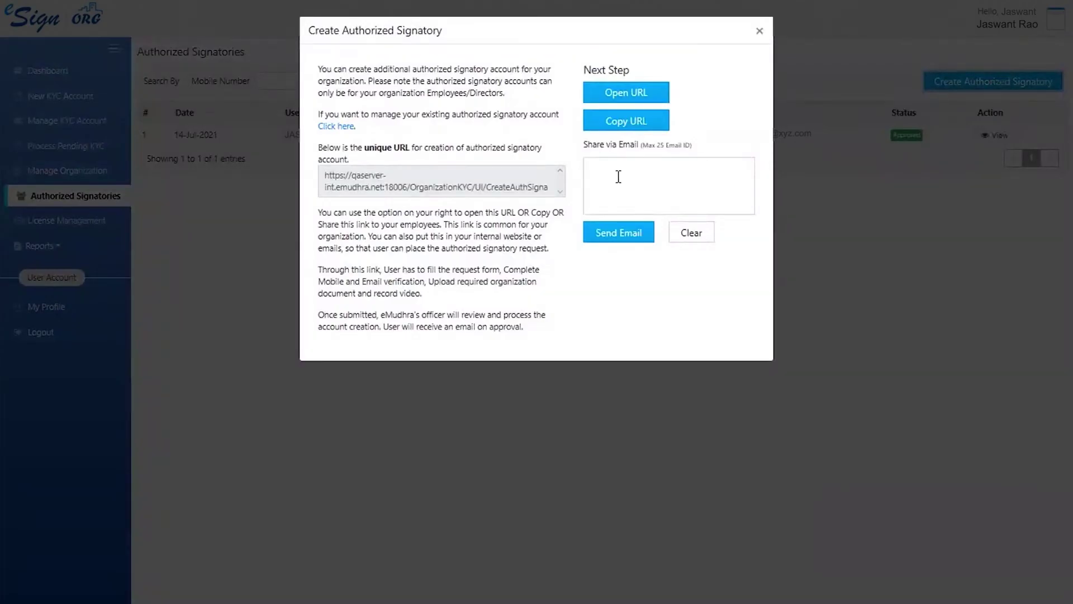
click(621, 129)
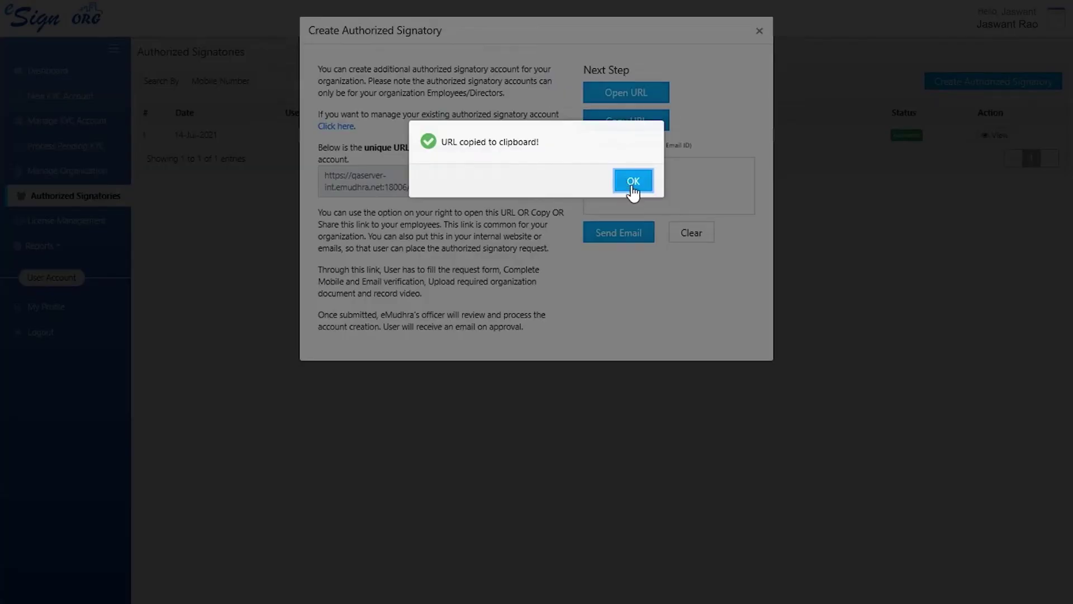
click(633, 181)
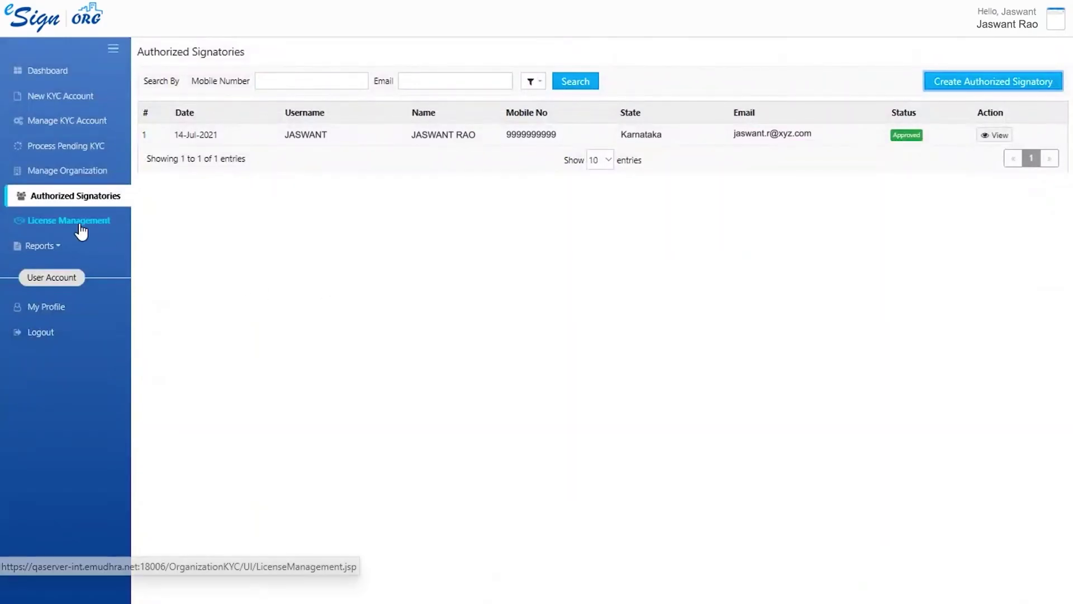
click(79, 229)
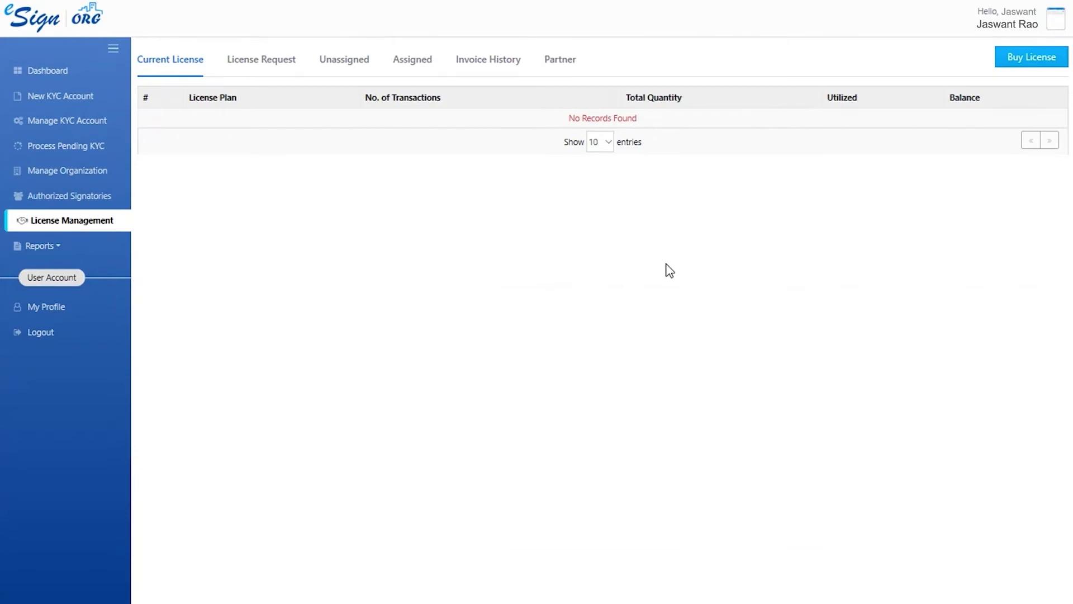
click(1007, 57)
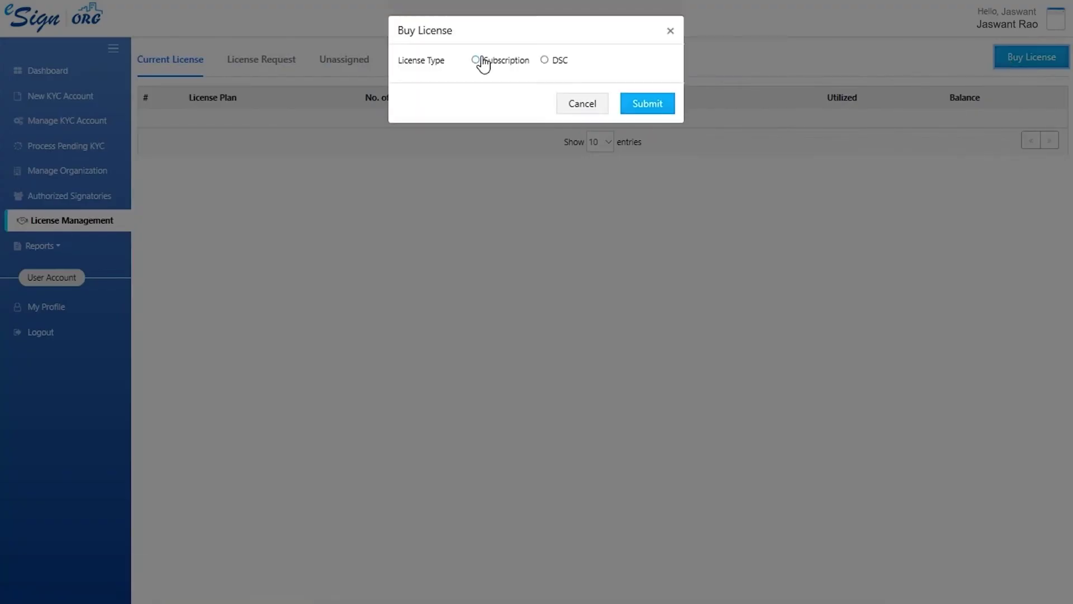
click(475, 61)
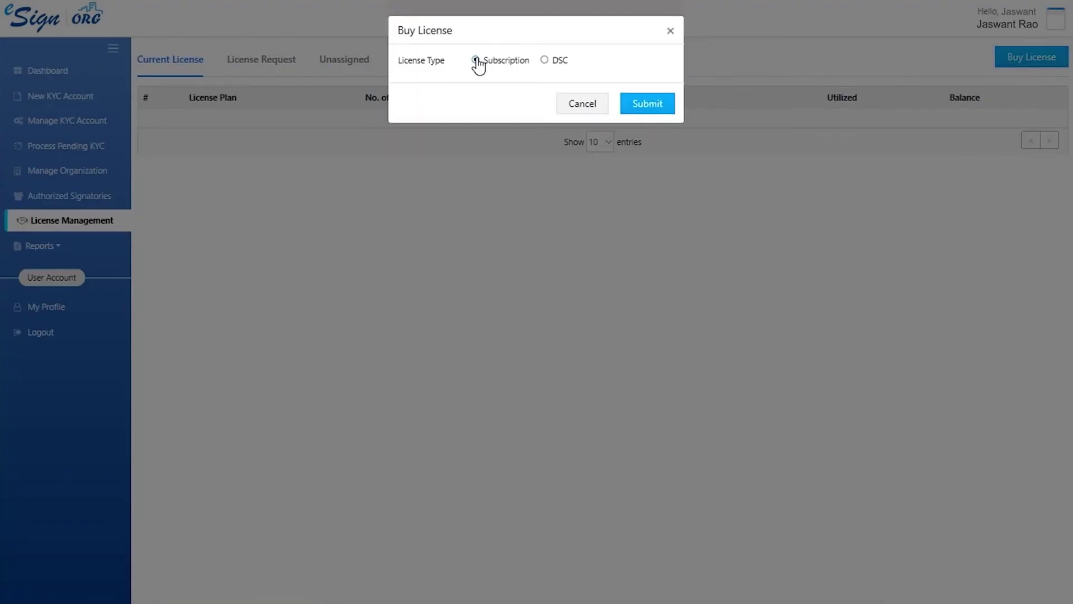
click(635, 106)
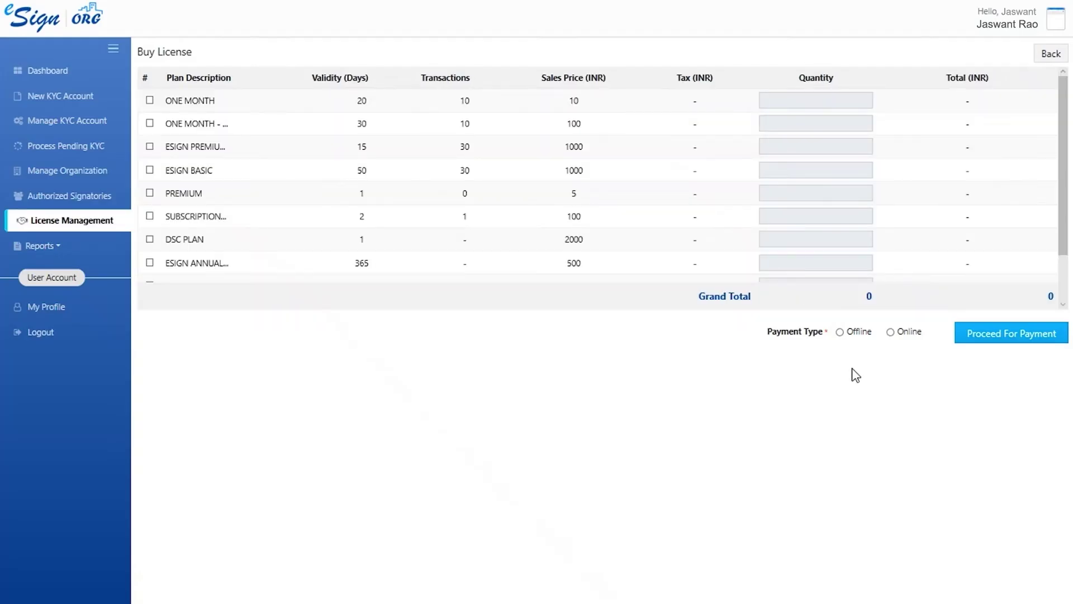
click(893, 333)
click(98, 221)
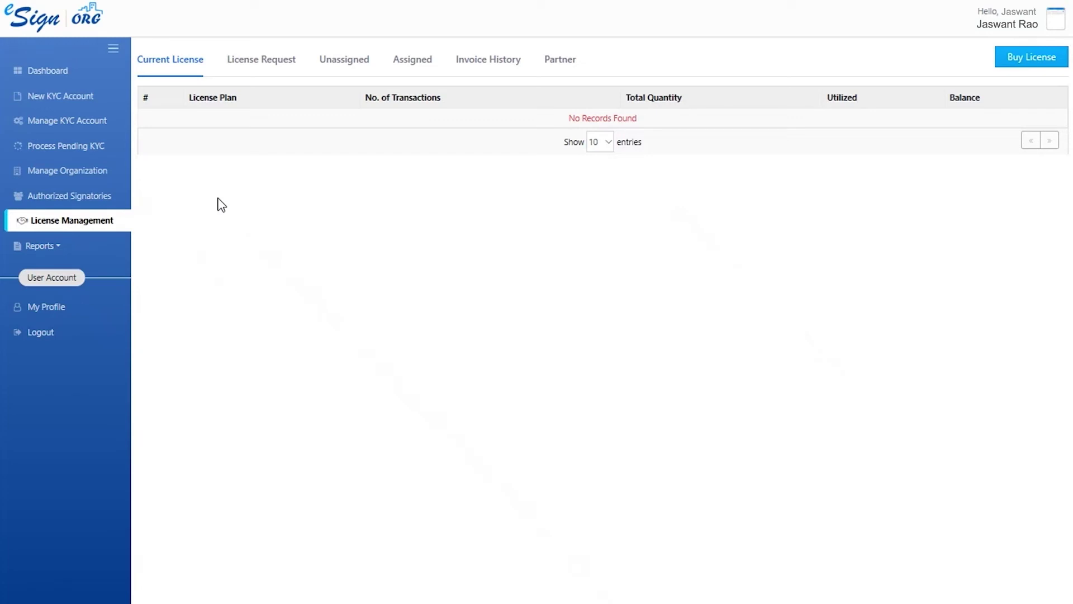
- Go through the License Request, Unassigned, Assigned, Invoice History and Partner license tabs
click(281, 63)
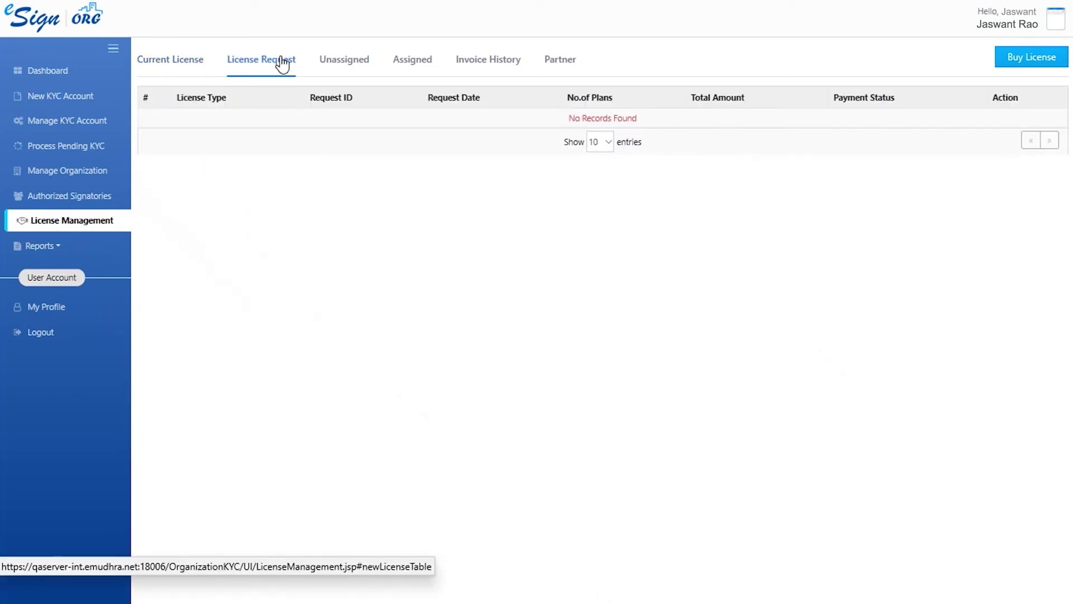
click(350, 64)
click(415, 64)
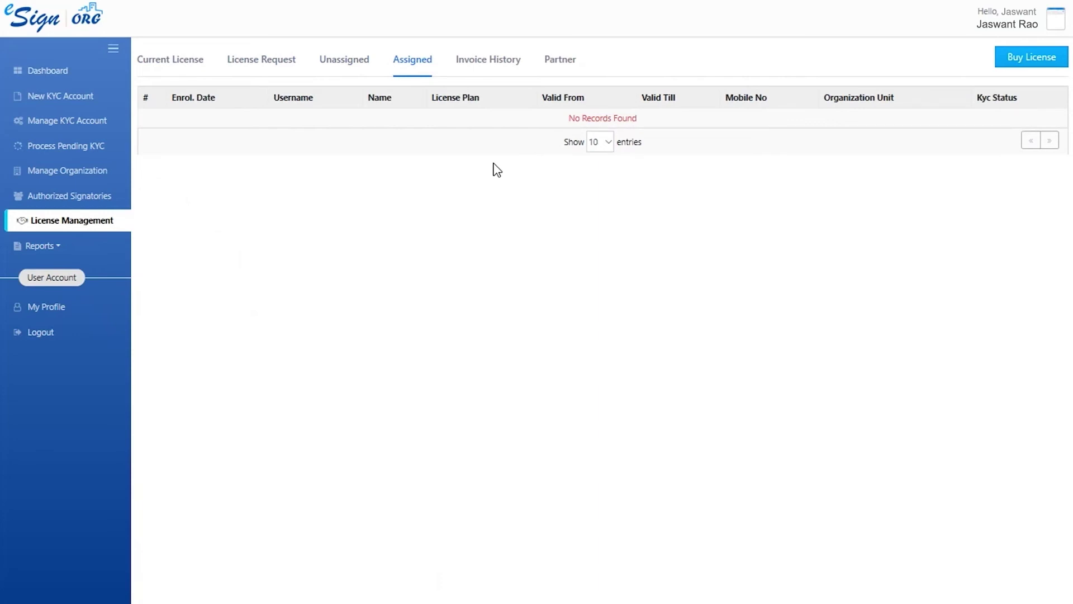
click(515, 65)
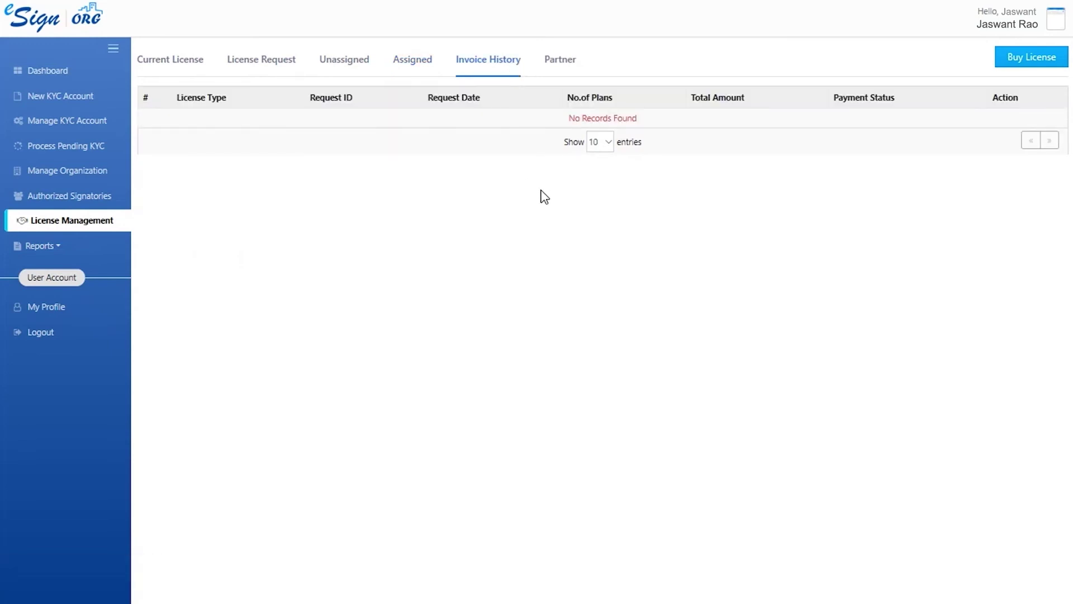
click(560, 59)
click(98, 254)
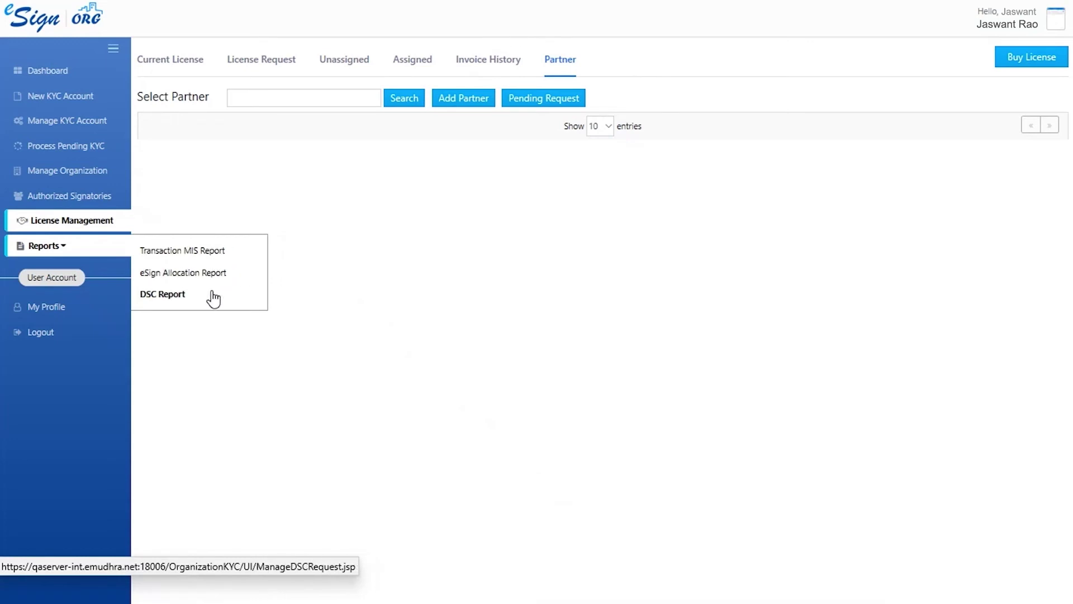
- View the Transaction MIS, eSign Allocation and DSC reports, then show My Profile
click(213, 256)
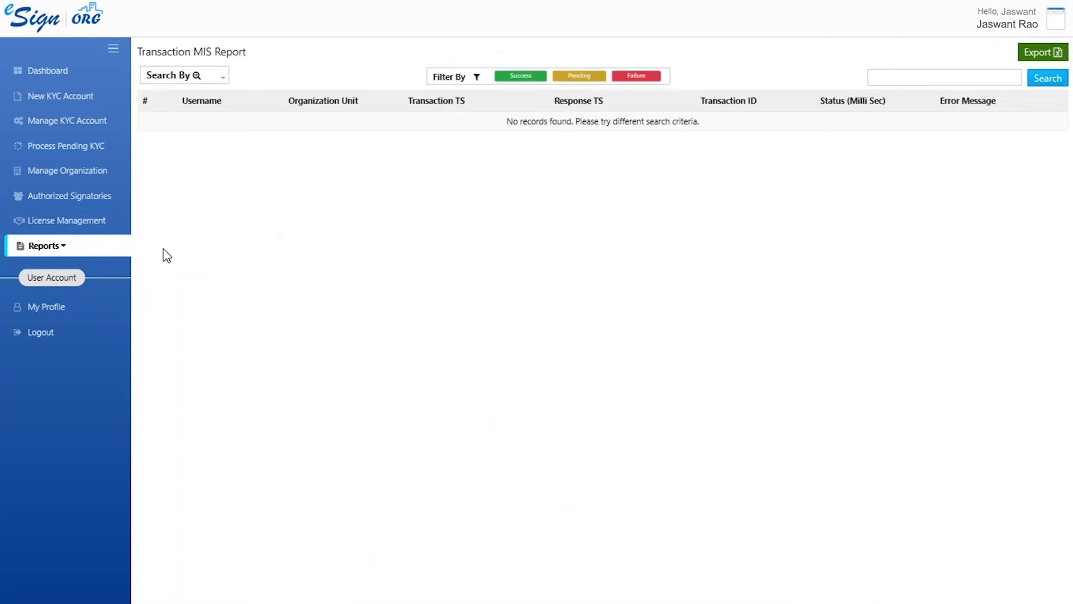
click(168, 274)
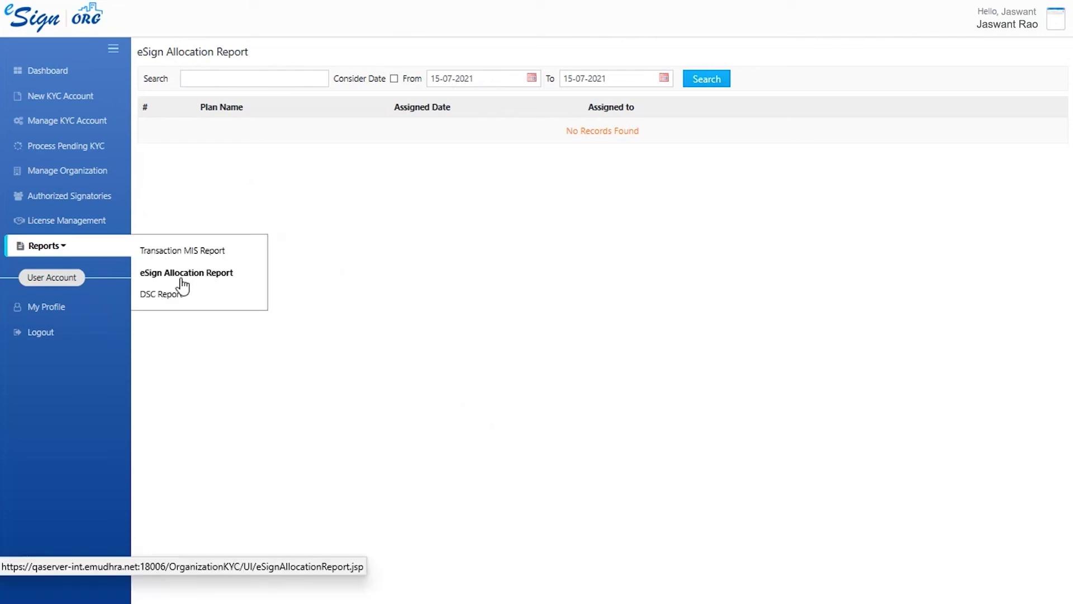
click(182, 301)
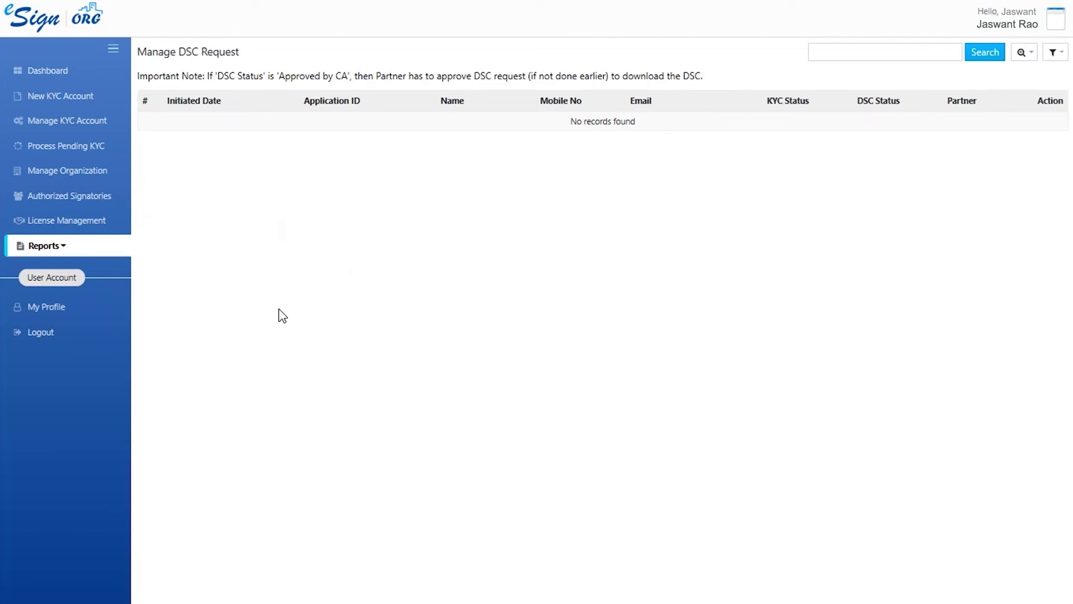
click(82, 313)
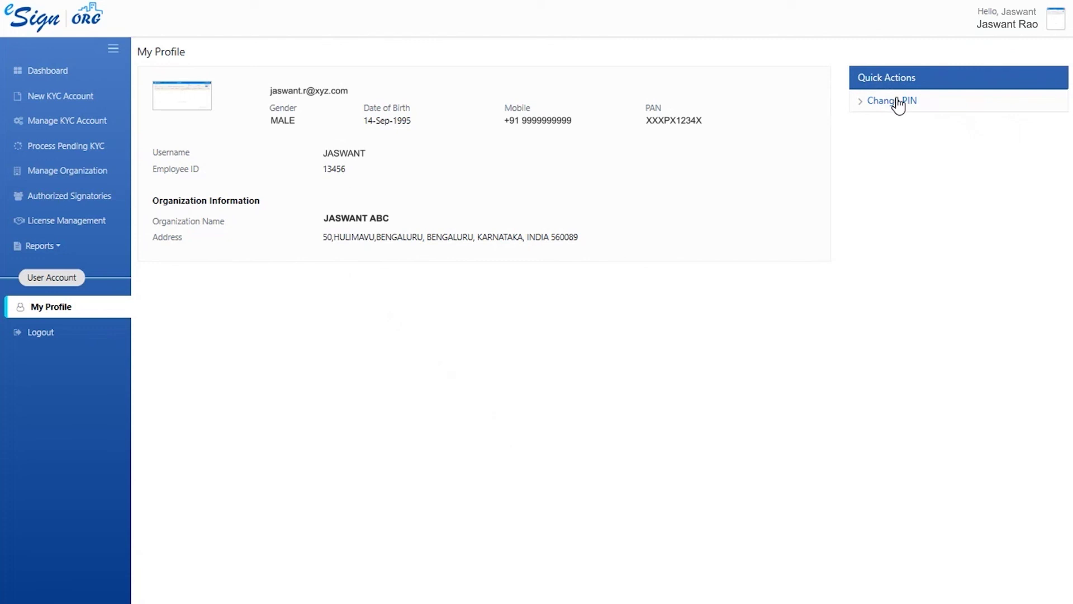
- Close the Change PIN form without changes and log out to the Login page
click(897, 102)
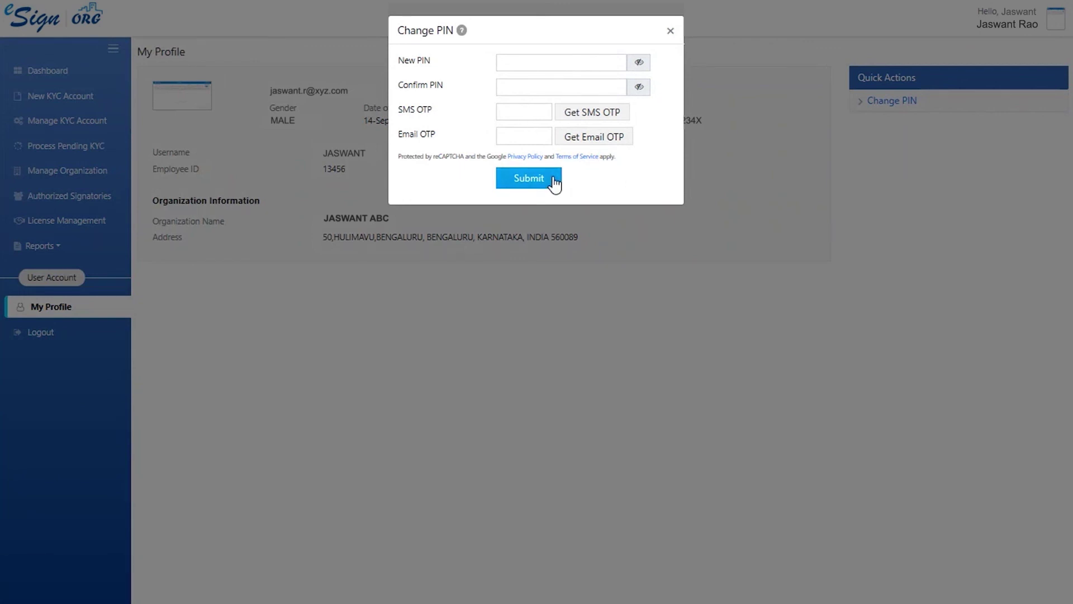
key(Escape)
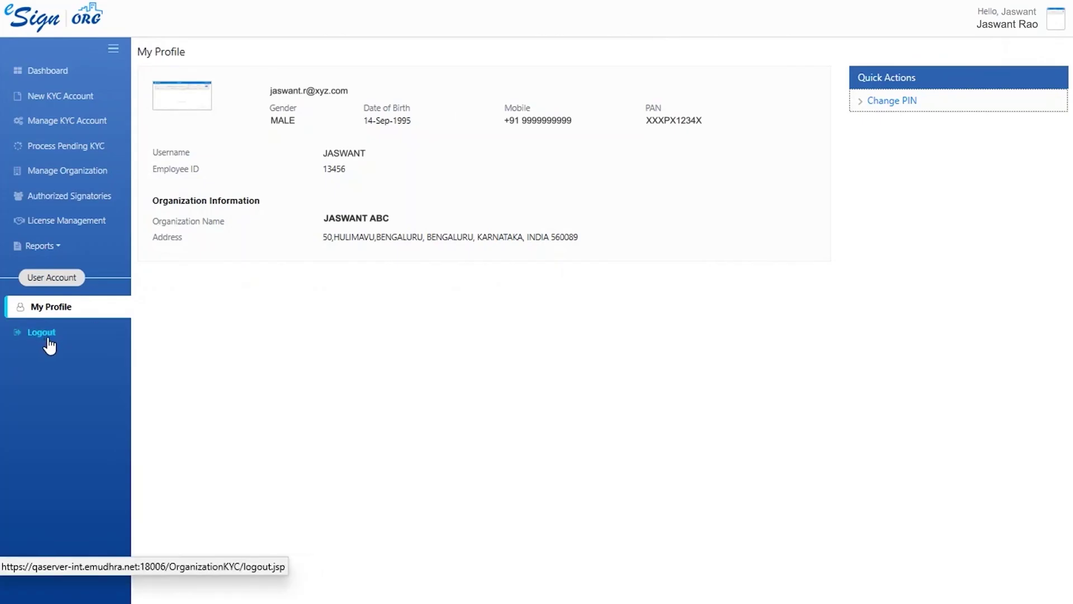
click(47, 340)
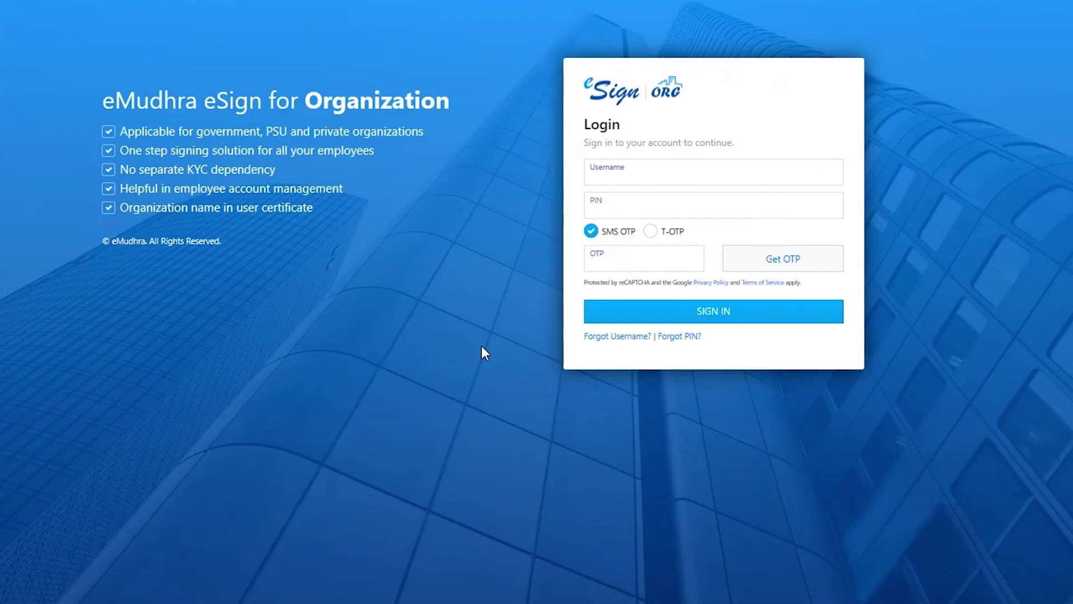